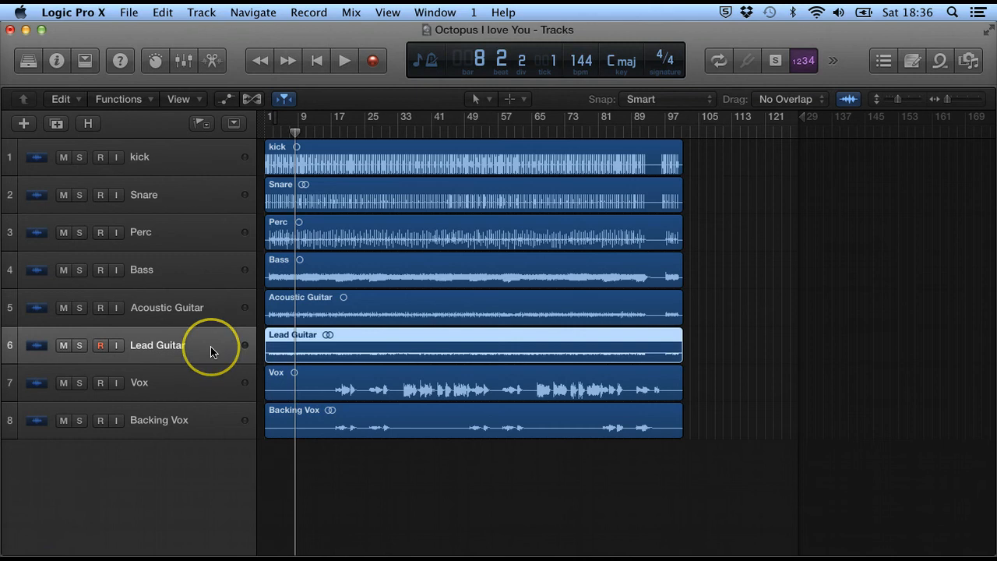
- View the Lead Guitar channel strip in the inspector and in the separate Mixer window, closing each view again
left_click(59, 61)
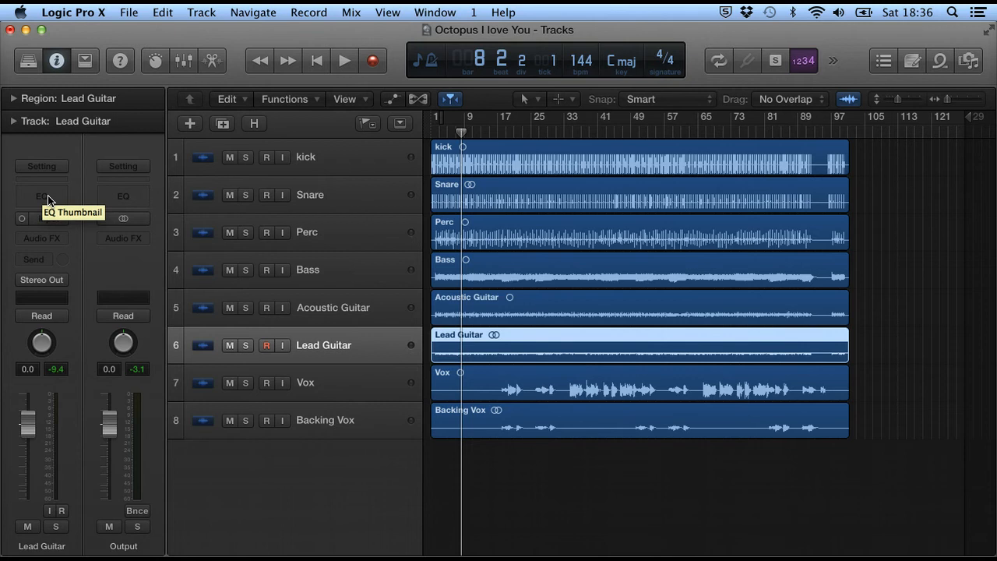
left_click(55, 64)
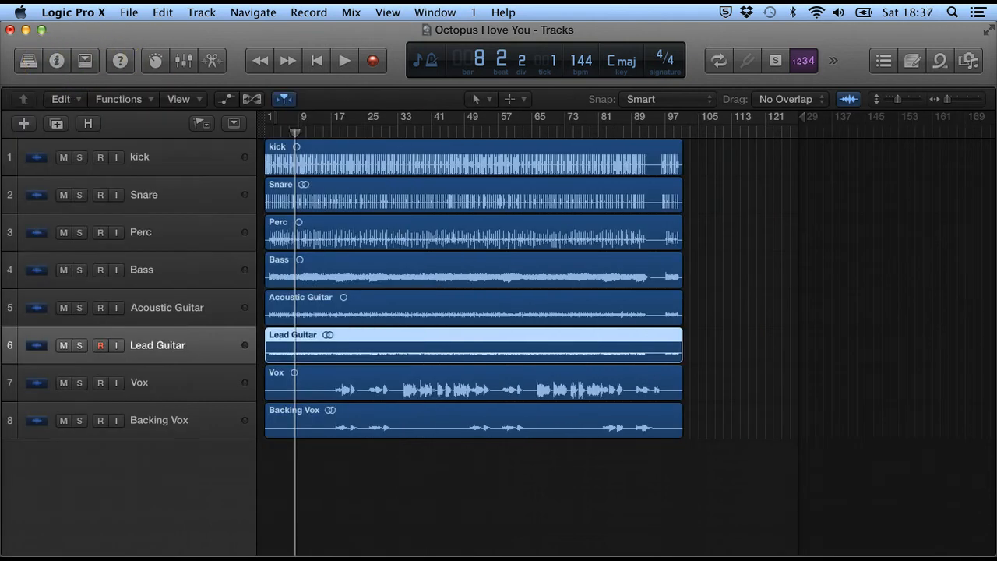
left_click(433, 13)
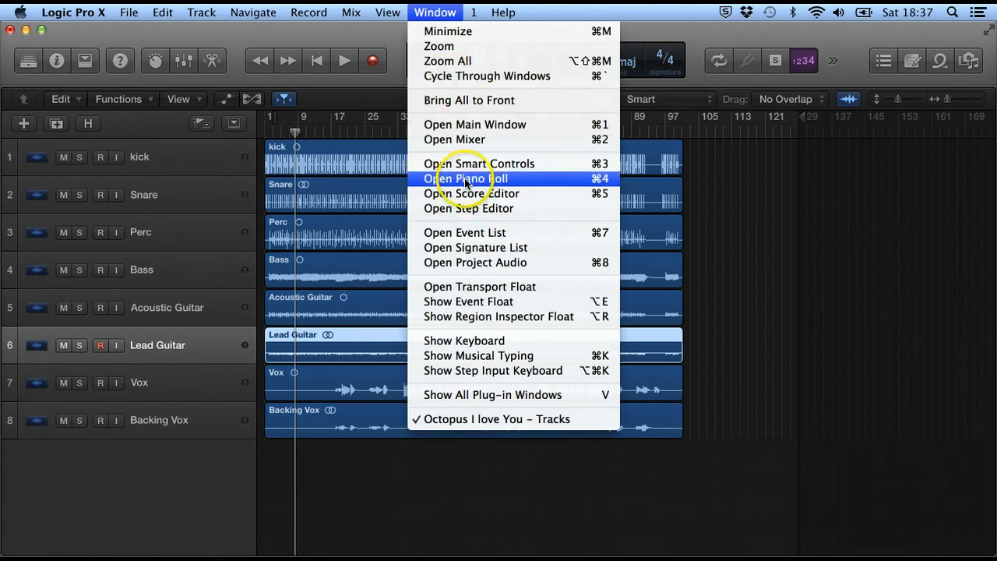
left_click(462, 140)
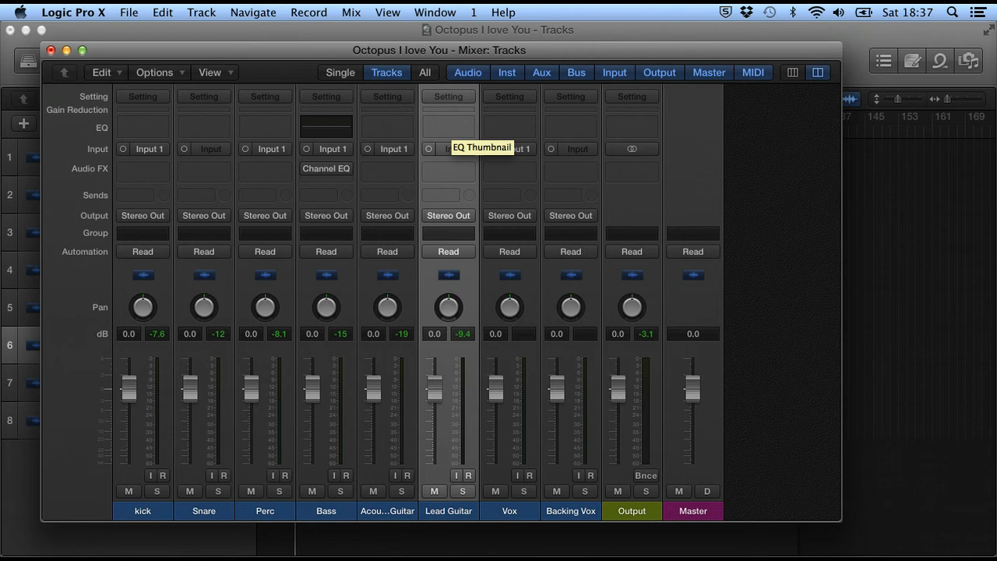
left_click(50, 52)
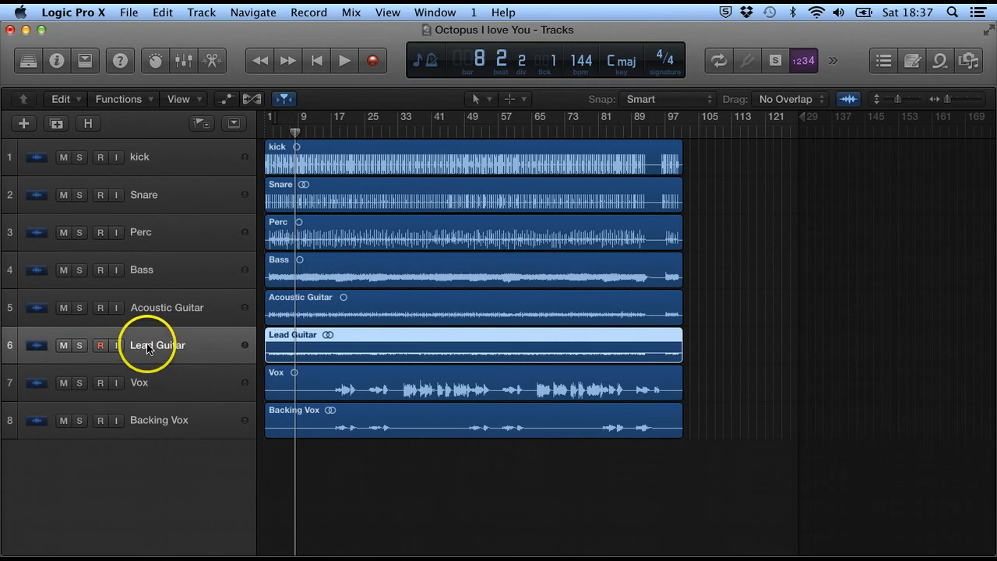
- Solo the Lead Guitar track, show its channel strip in the inspector, and play a few bars
left_click(79, 345)
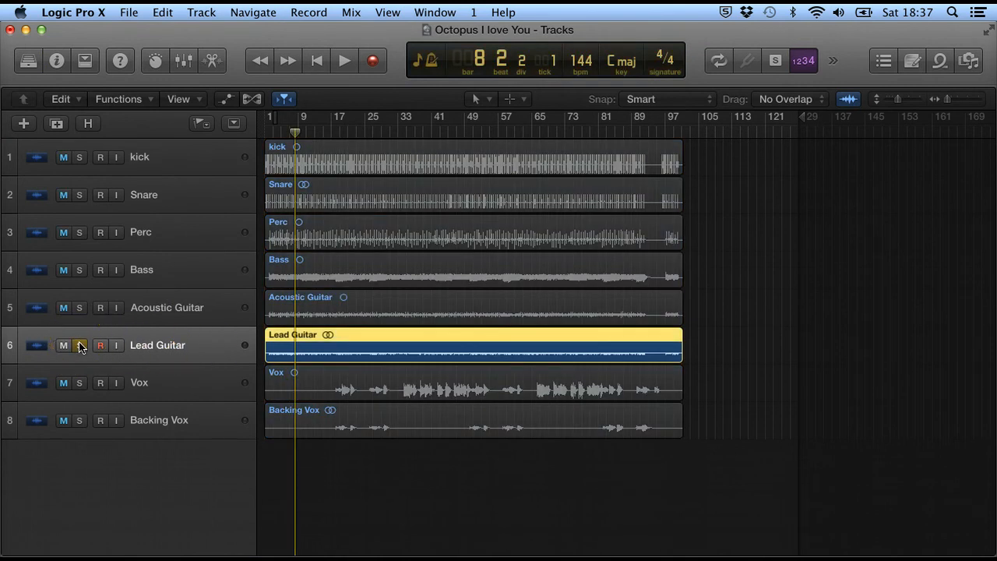
left_click(56, 62)
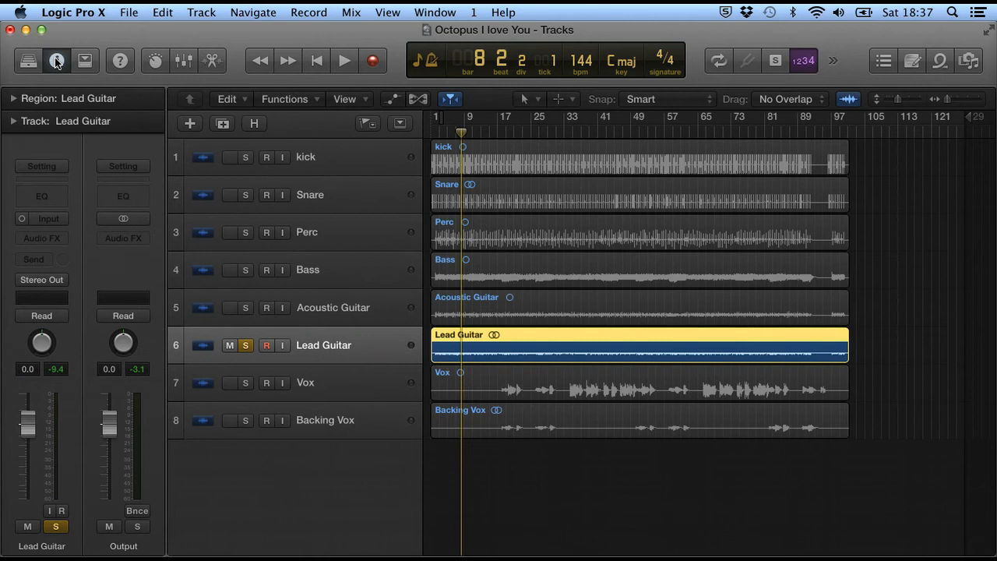
key("space")
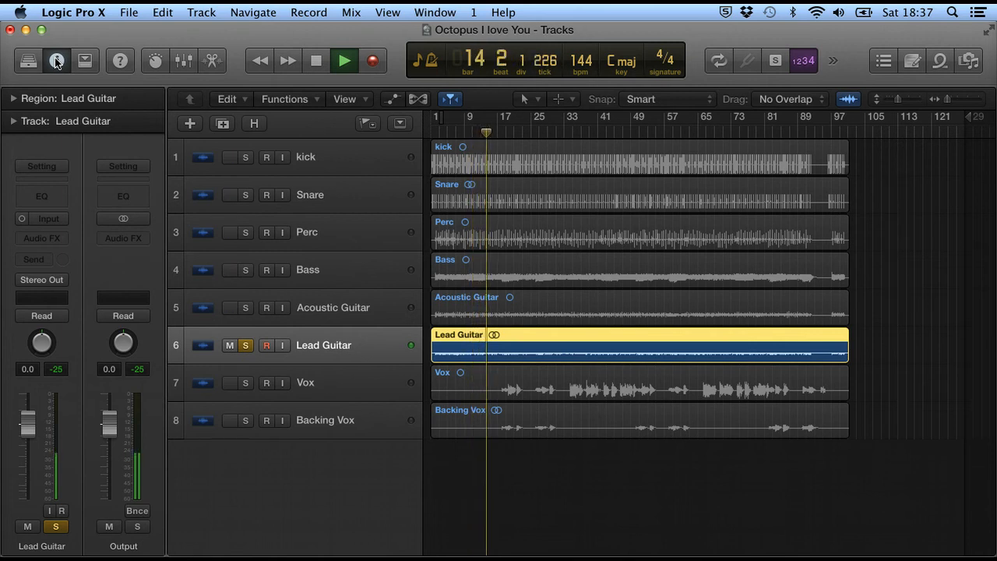
key("space")
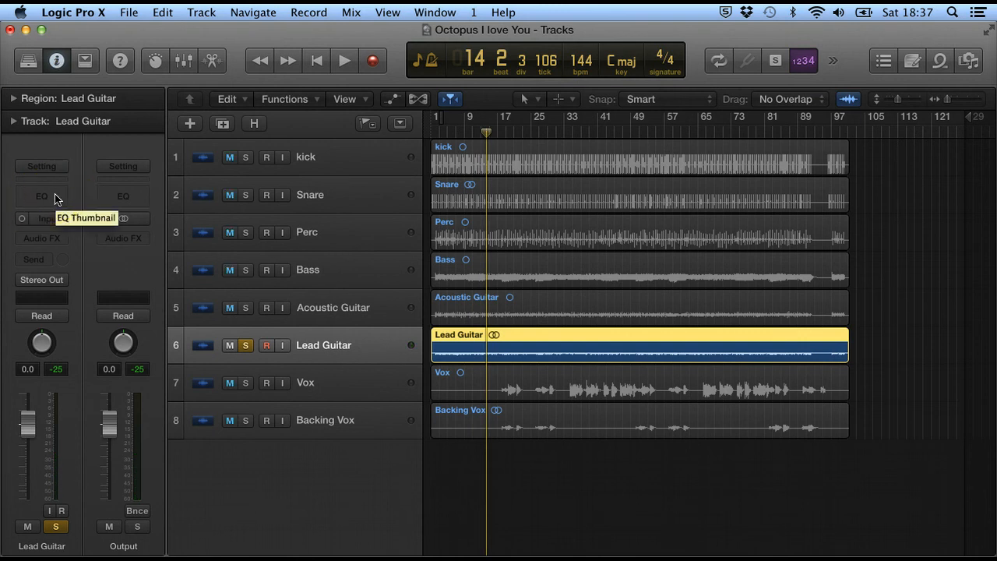
- Insert a Channel EQ on the Lead Guitar channel and load the Acoustic Guitar preset from the Guitar presets
left_click(55, 199)
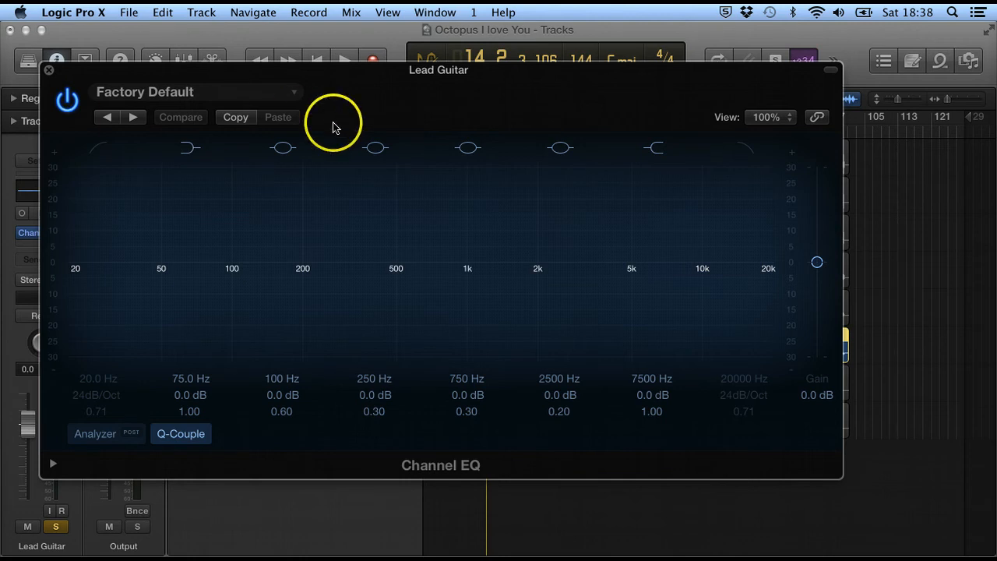
left_click(293, 93)
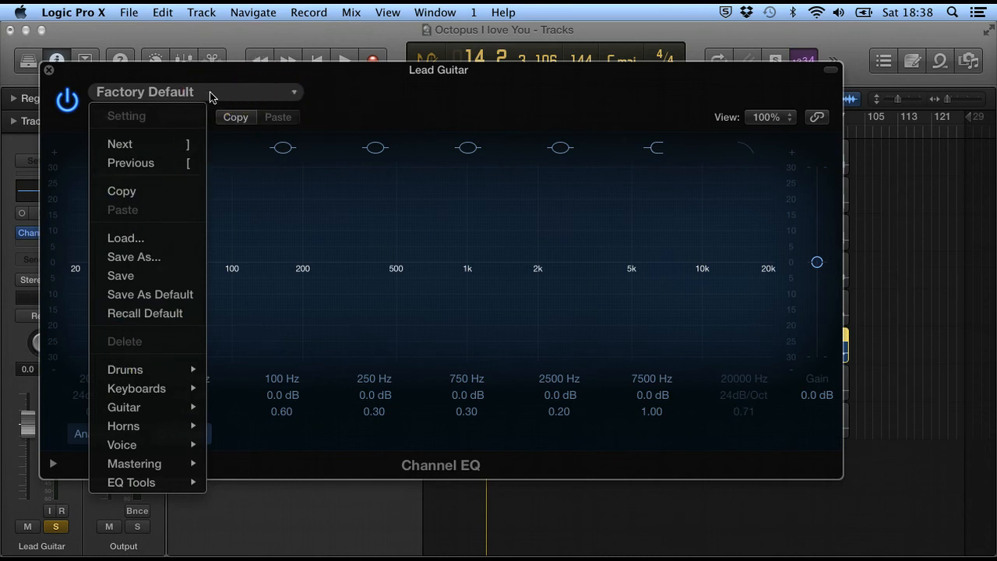
mouse_move(161, 374)
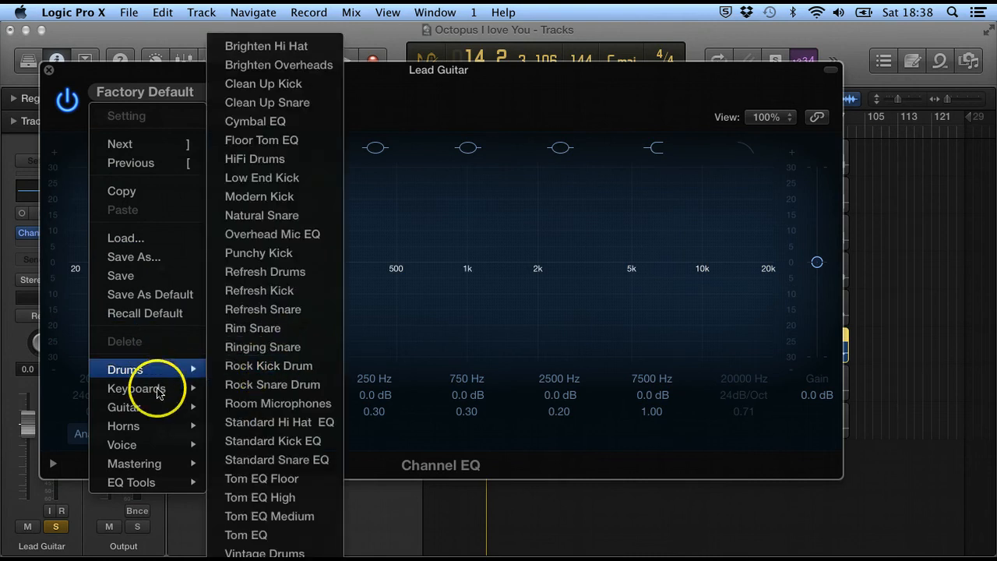
mouse_move(158, 403)
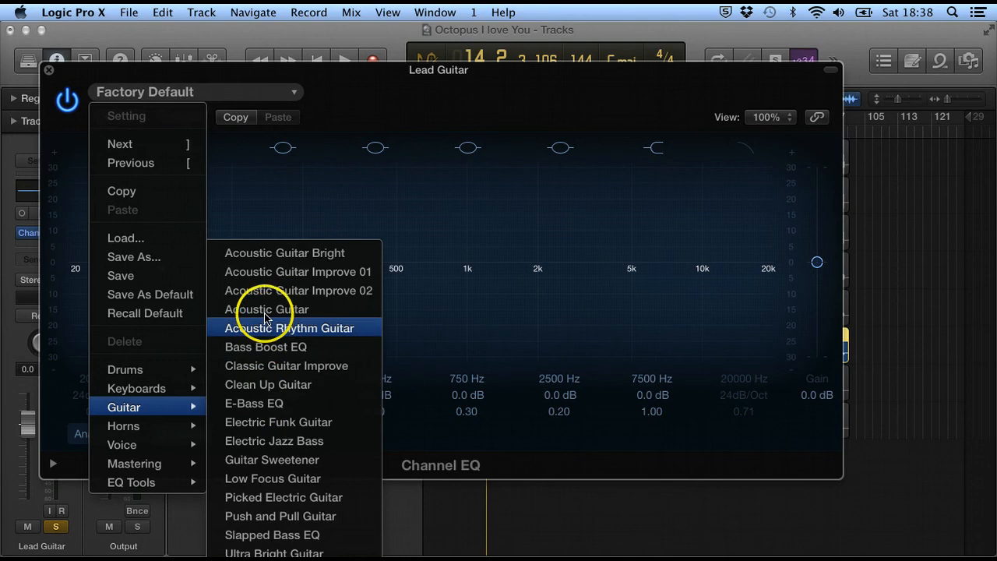
left_click(266, 309)
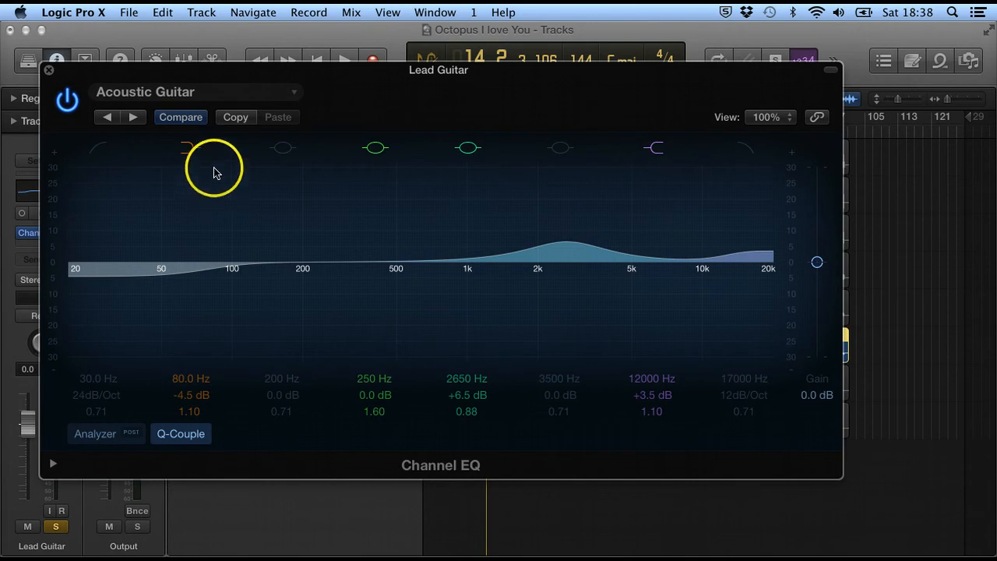
- Recall the Channel EQ's default setting and play the lead guitar for a few bars with the flat curve
left_click(198, 93)
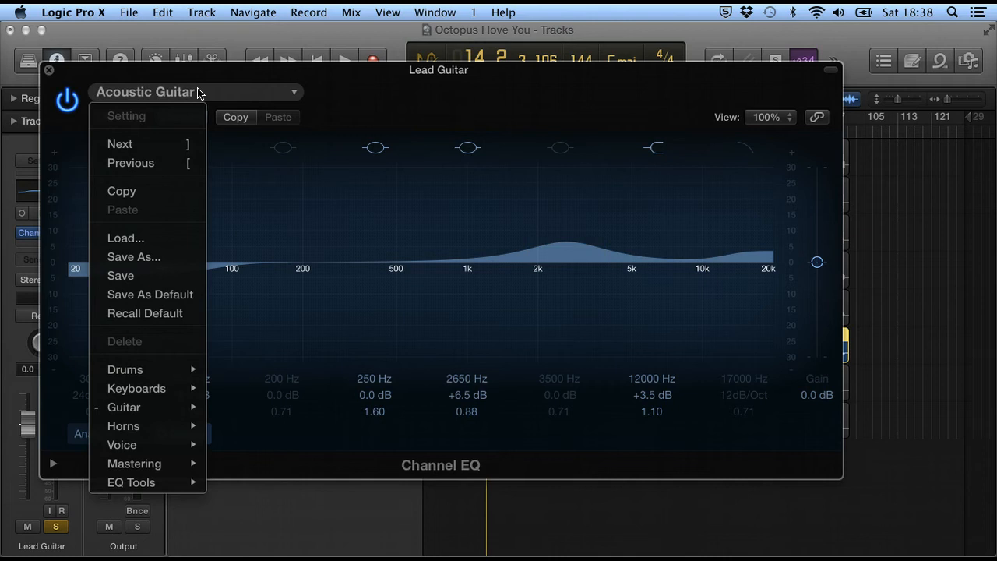
left_click(167, 315)
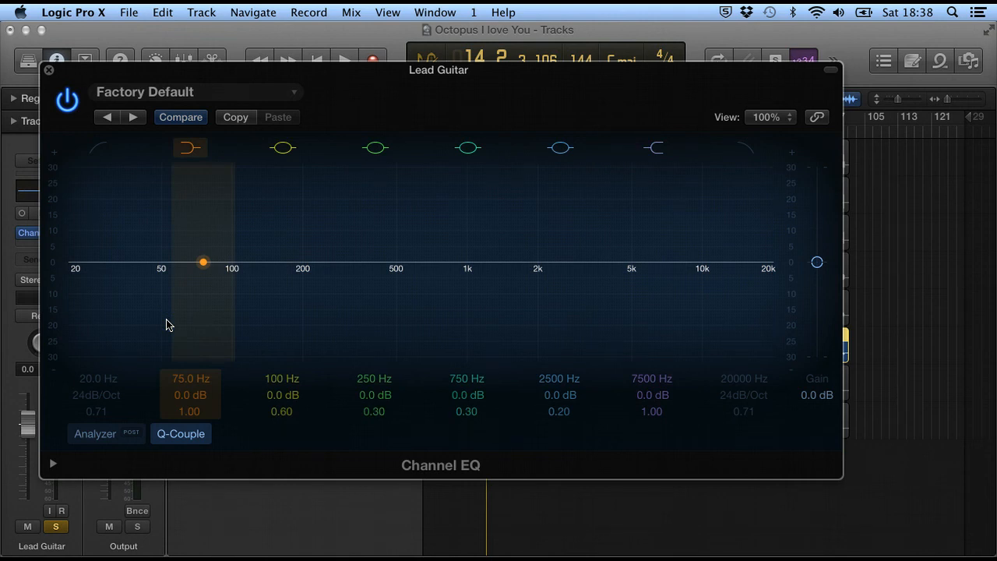
key("space")
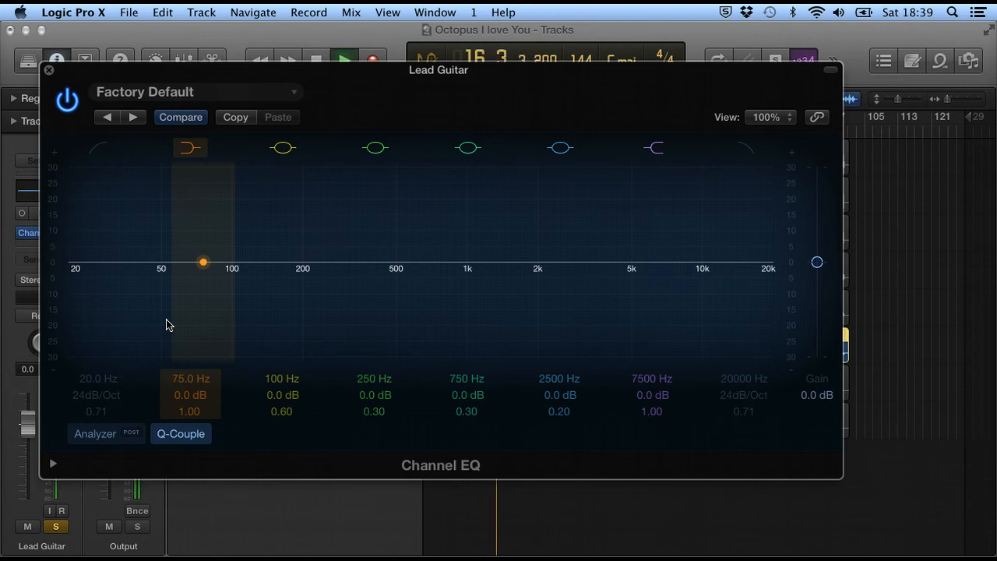
key("space")
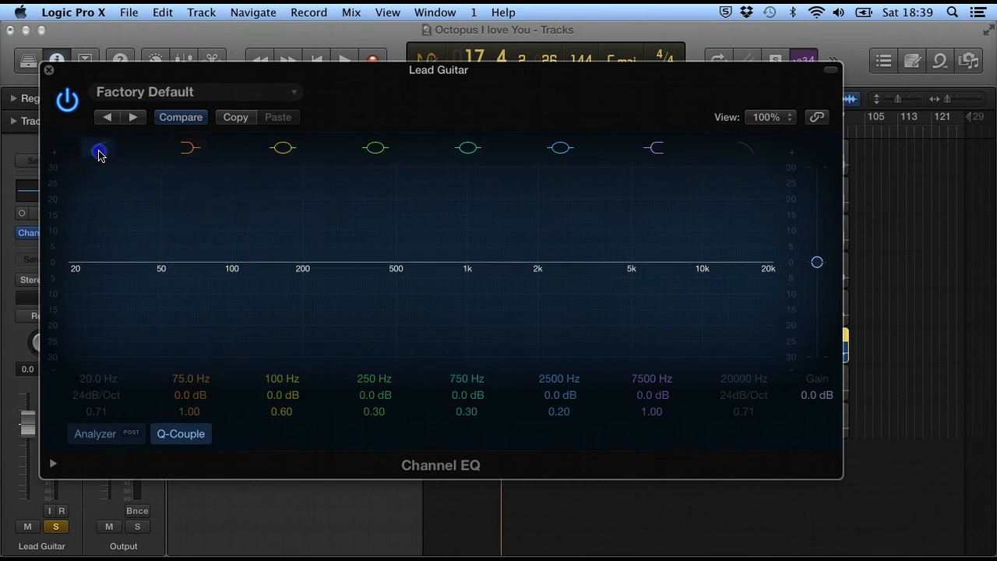
- Enable the low-cut filter and sweep its cutoff up to about 1500 Hz while the lead guitar plays
left_click(99, 149)
left_click_drag(69, 274, 132, 285)
left_click_drag(159, 297, 315, 311)
left_click(301, 274)
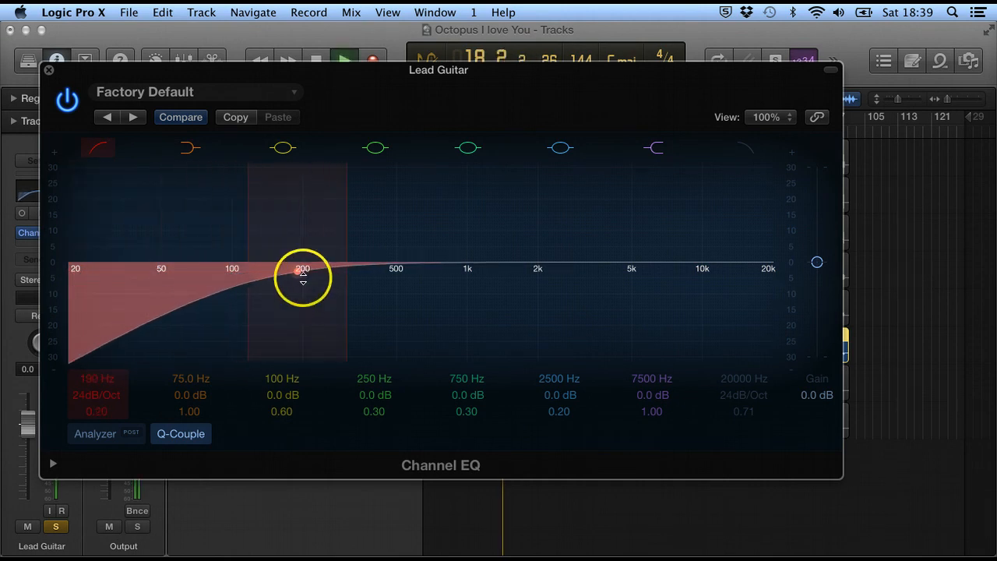
left_click_drag(300, 277, 526, 276)
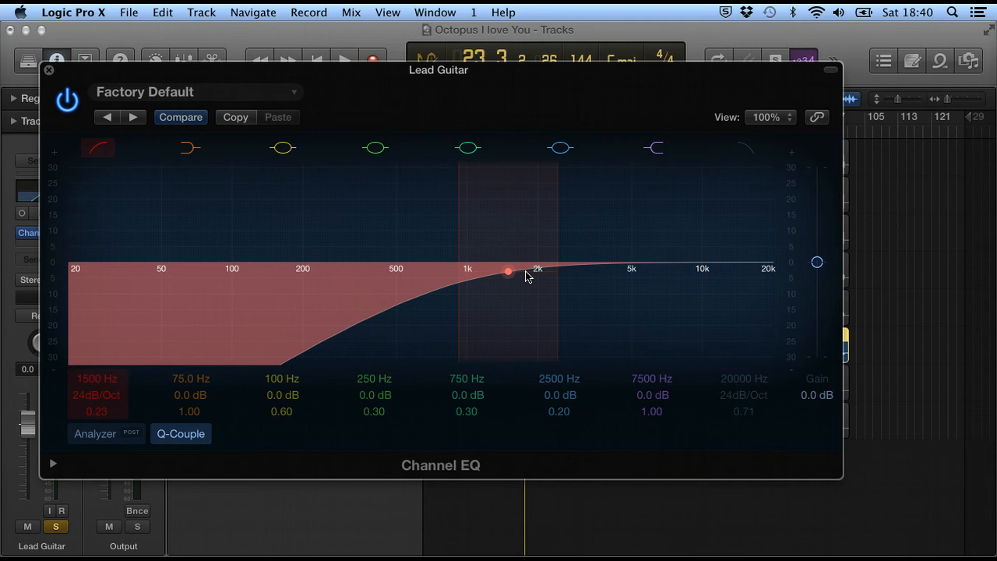
- Lower the low-cut filter's cutoff to about 470 Hz and switch that filter off
mouse_move(526, 274)
left_mouse_down()
mouse_move(343, 276)
mouse_move(390, 271)
left_mouse_up()
left_click(107, 153)
left_click(107, 151)
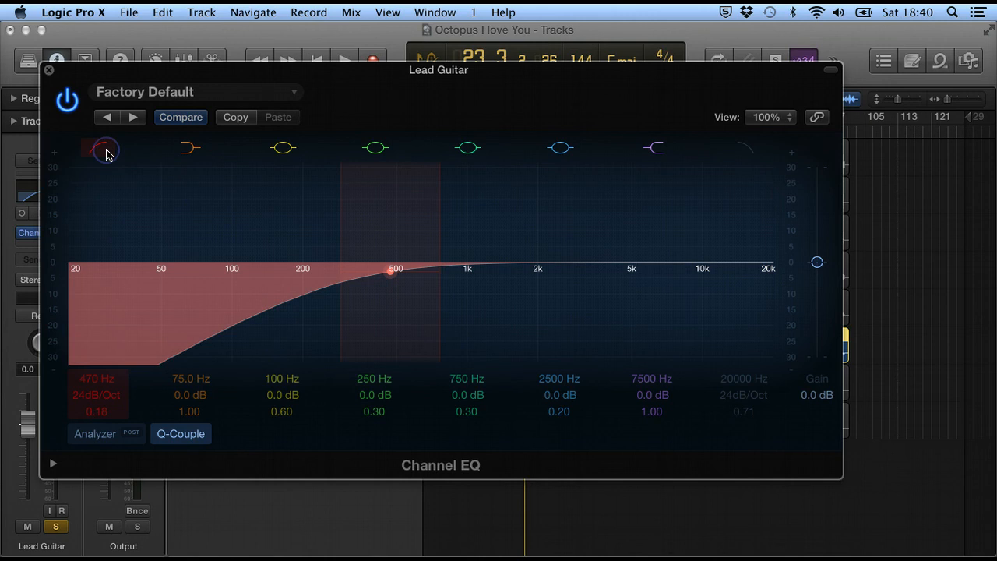
left_click(107, 151)
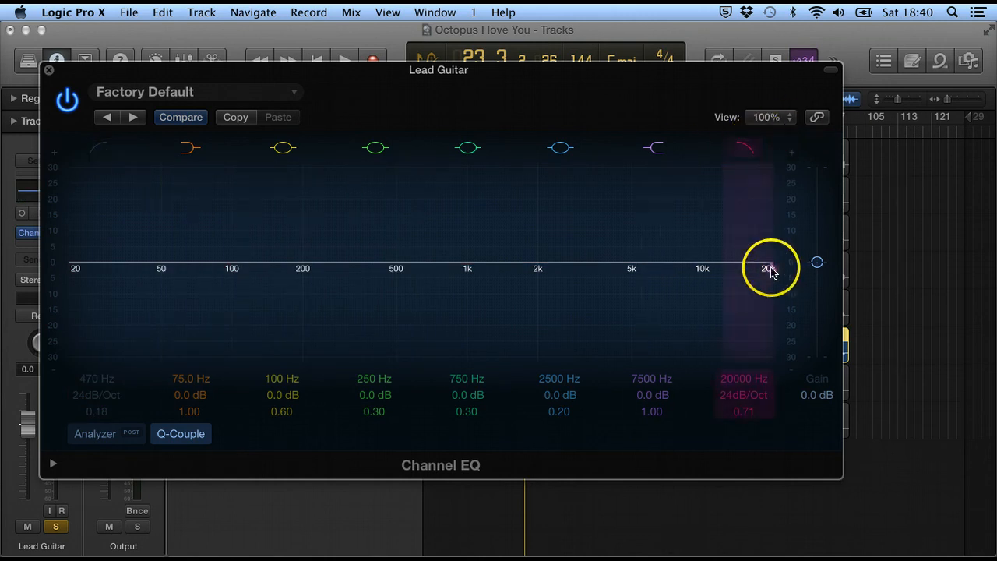
- With the high-cut filter enabled, sweep its cutoff down to about 1560 Hz during playback and switch the filter off
left_click_drag(770, 270, 476, 272)
key("space")
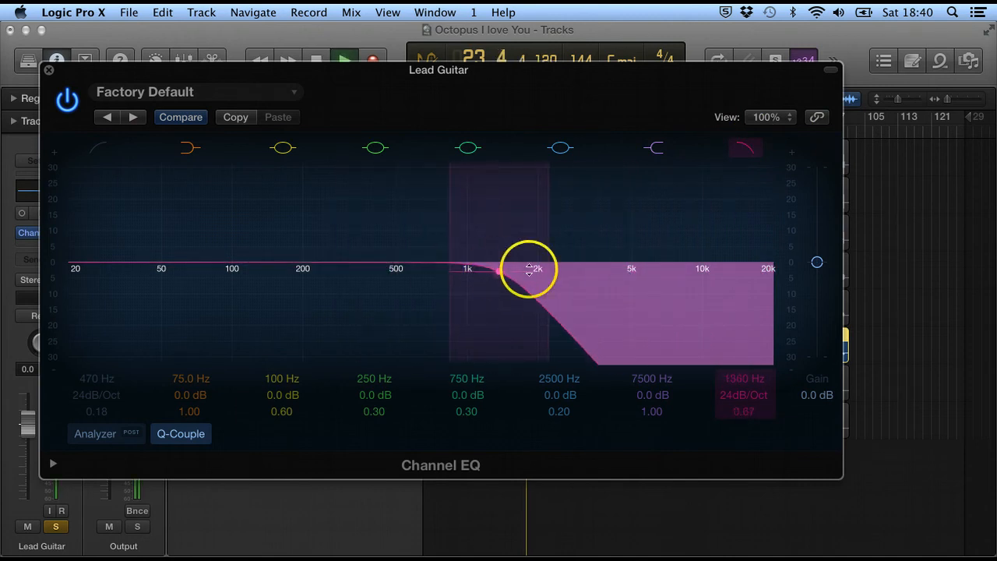
mouse_move(499, 277)
left_mouse_down()
mouse_move(278, 281)
mouse_move(532, 274)
mouse_move(523, 242)
mouse_move(433, 247)
mouse_move(492, 247)
mouse_move(513, 269)
left_mouse_up()
left_click(748, 148)
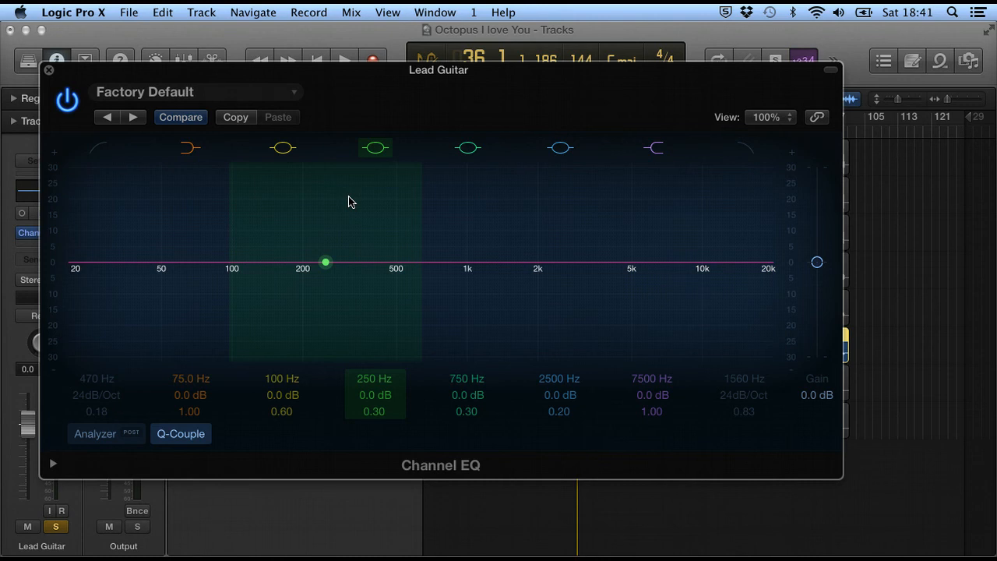
- Raise the green peak band to about +11.5 dB at 500 Hz and bring its gain back to 0 dB
left_click(380, 151)
left_click(379, 151)
left_click(325, 263)
left_click_drag(326, 264, 378, 220)
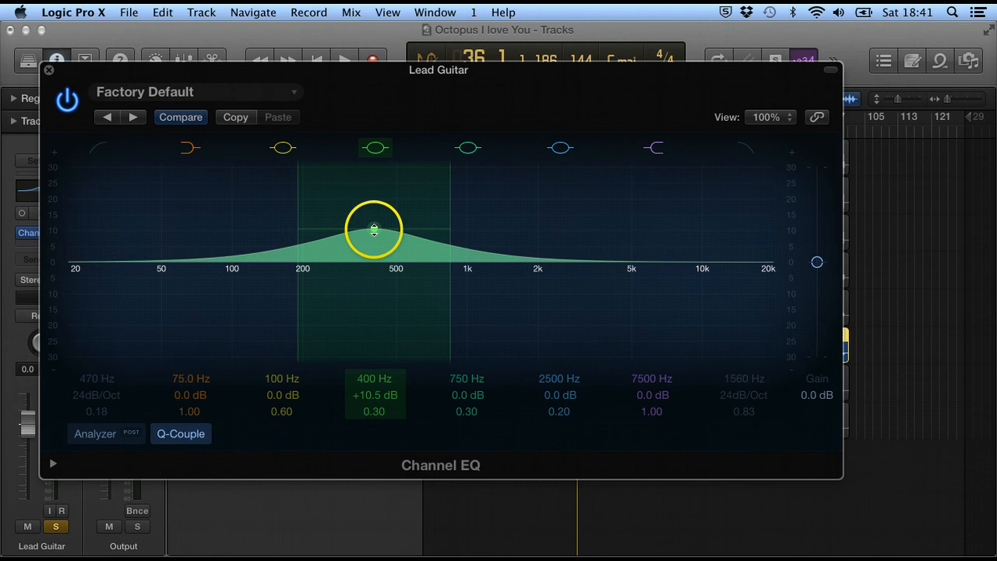
left_click_drag(374, 230, 398, 225)
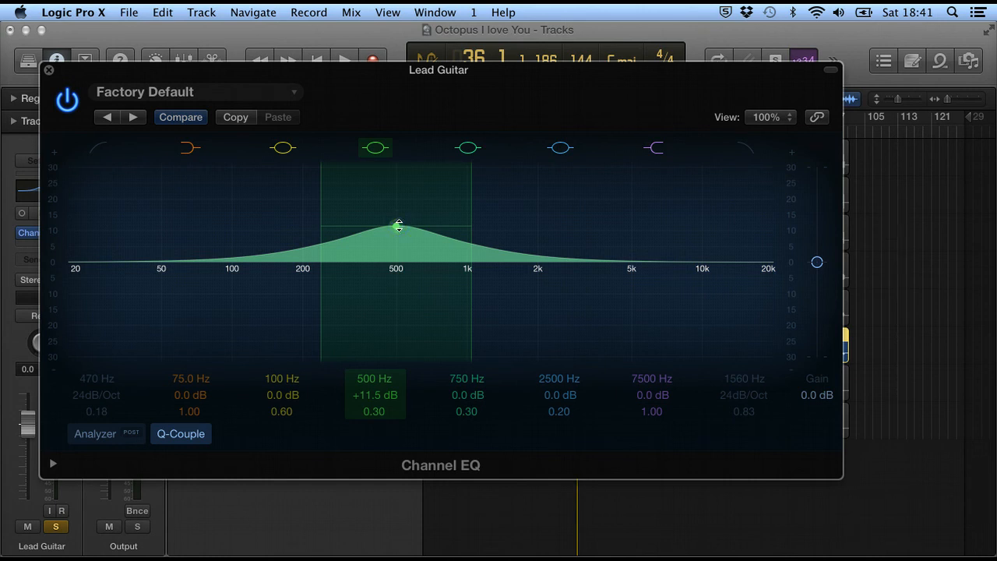
left_click_drag(395, 228, 397, 278)
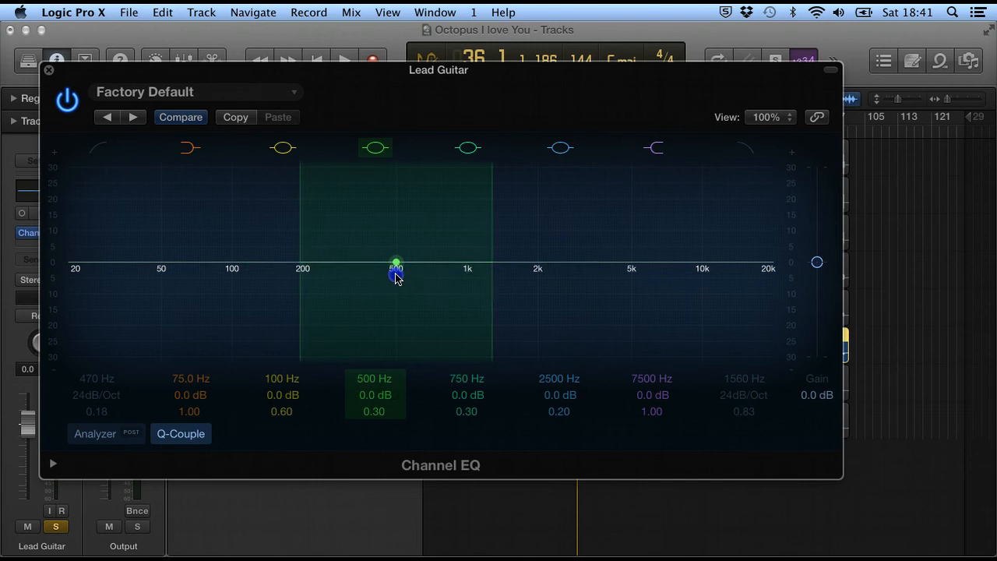
- Boost the green peak band to about +12.5 dB around 490 Hz while listening to the lead guitar
left_click_drag(396, 264, 392, 199)
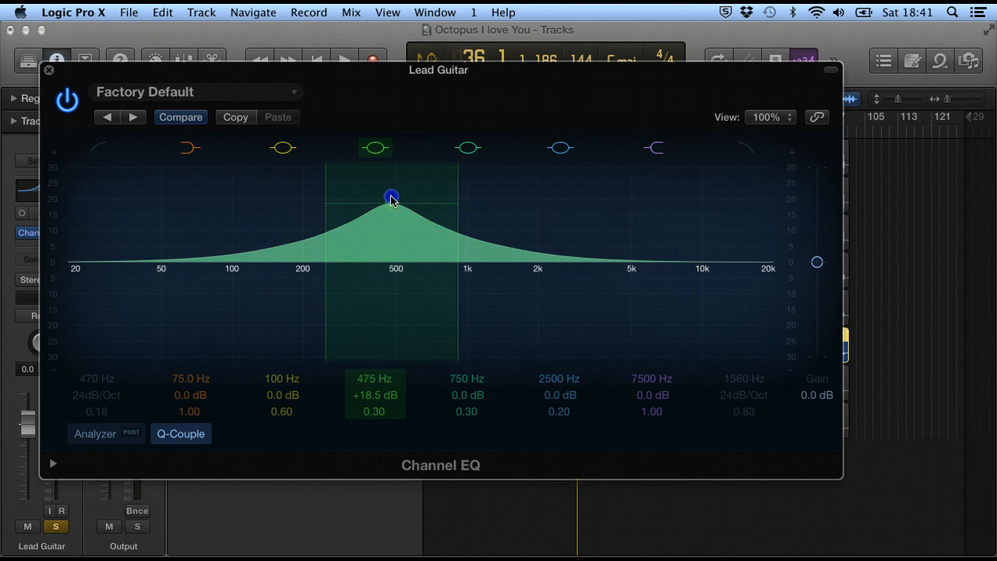
mouse_move(392, 200)
left_mouse_down()
mouse_move(394, 359)
mouse_move(392, 165)
mouse_move(395, 153)
mouse_move(434, 153)
mouse_move(382, 151)
mouse_move(394, 365)
mouse_move(427, 362)
mouse_move(387, 374)
mouse_move(394, 202)
mouse_move(397, 340)
mouse_move(395, 211)
mouse_move(403, 307)
mouse_move(398, 225)
mouse_move(376, 223)
mouse_move(405, 216)
mouse_move(371, 213)
mouse_move(405, 218)
mouse_move(378, 210)
mouse_move(405, 210)
mouse_move(395, 208)
left_mouse_up()
key("space")
- Narrow the green peak band to a Q of about 5.60 with a gain of about +10.5 dB
left_click(462, 223)
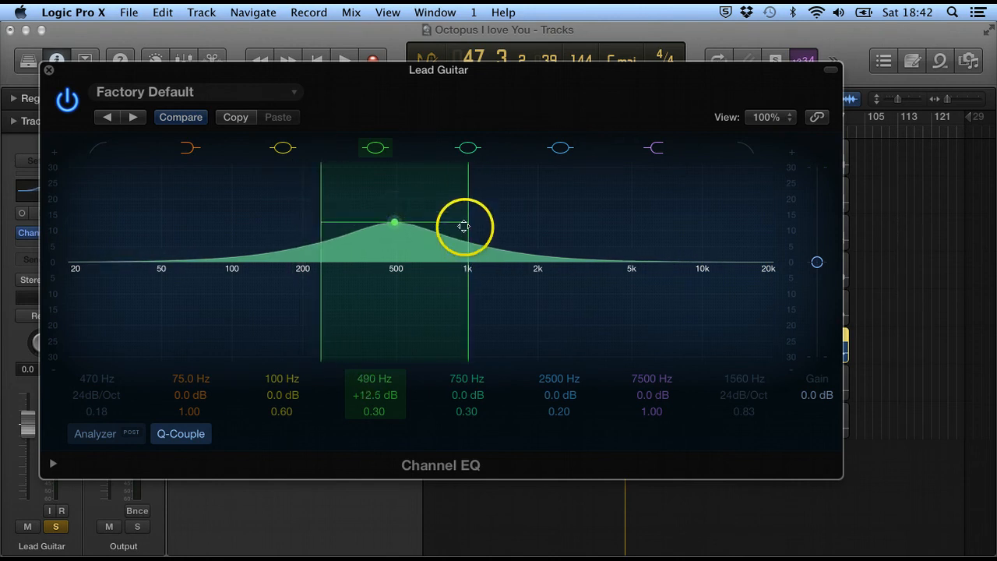
left_click_drag(464, 223, 425, 227)
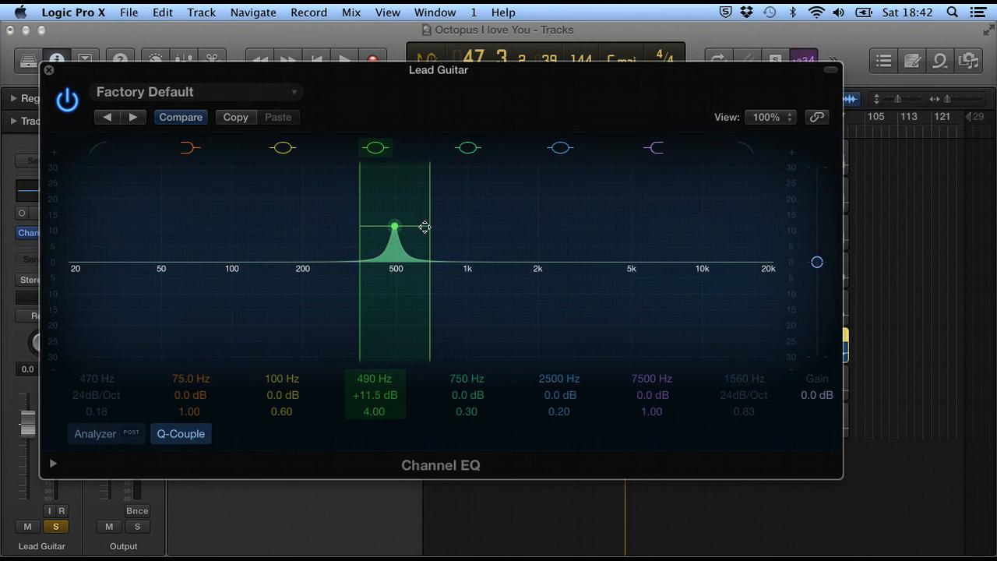
left_click_drag(425, 226, 409, 227)
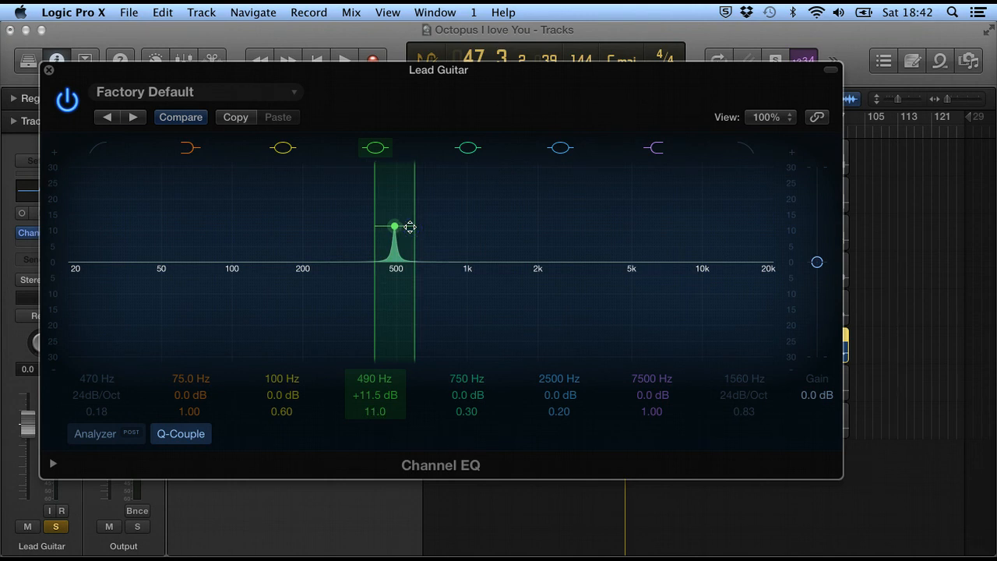
mouse_move(409, 228)
left_mouse_down()
mouse_move(468, 233)
mouse_move(422, 231)
left_mouse_up()
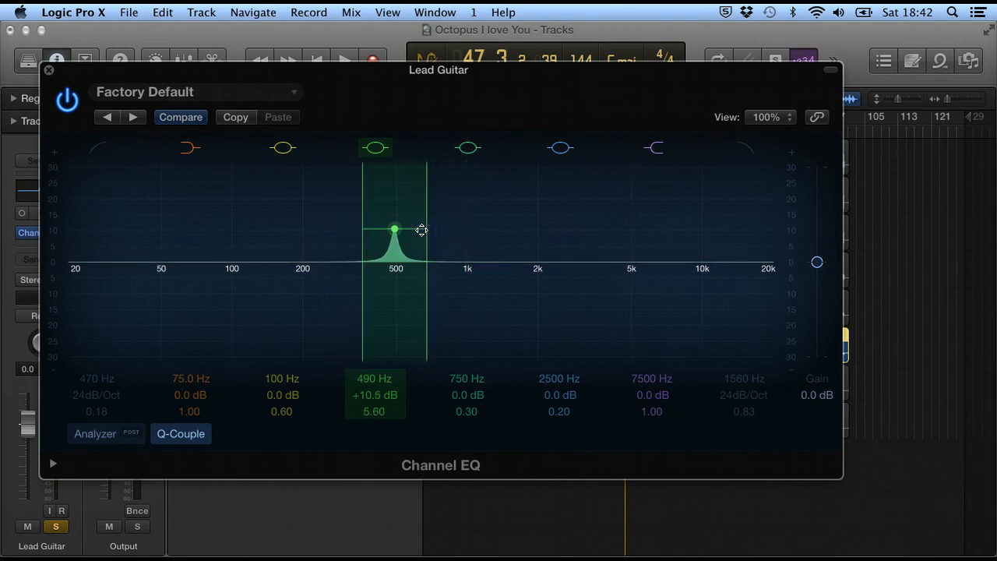
- Sweep the narrow green peak during playback to about 450 Hz, +16.0 dB and a Q of 7.80, and stop playback
key("space")
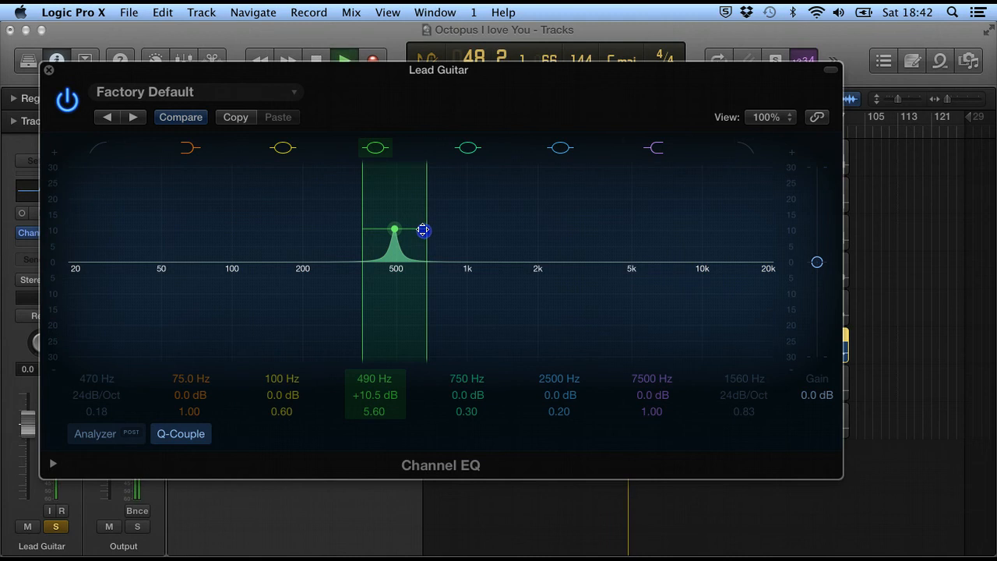
left_click_drag(423, 230, 381, 208)
left_click_drag(382, 207, 384, 208)
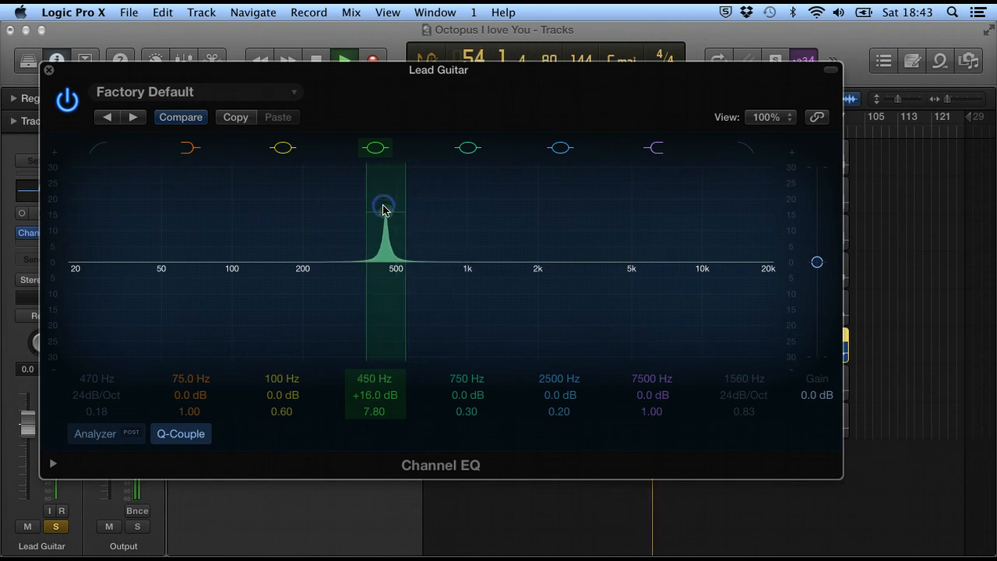
key("space")
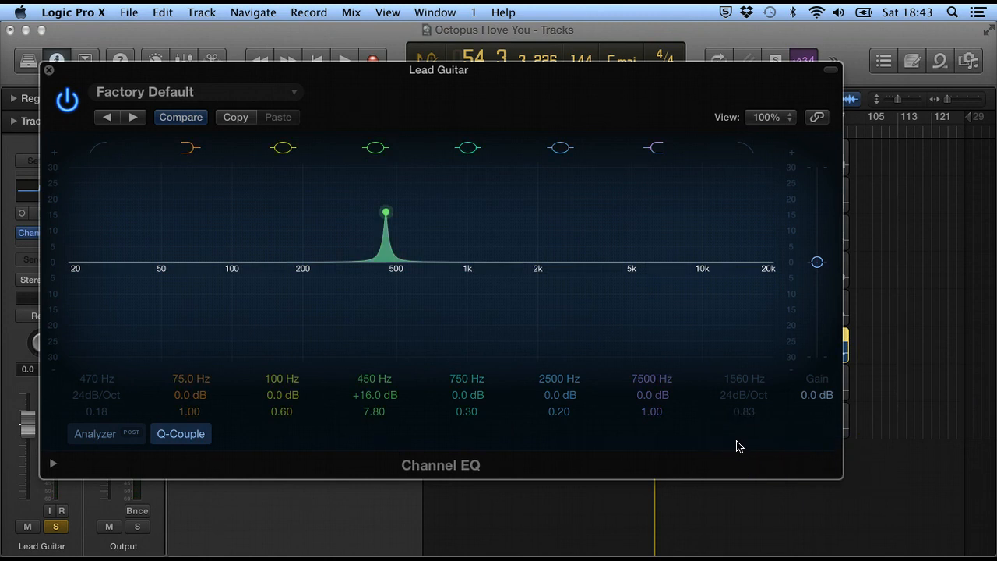
left_click(563, 541)
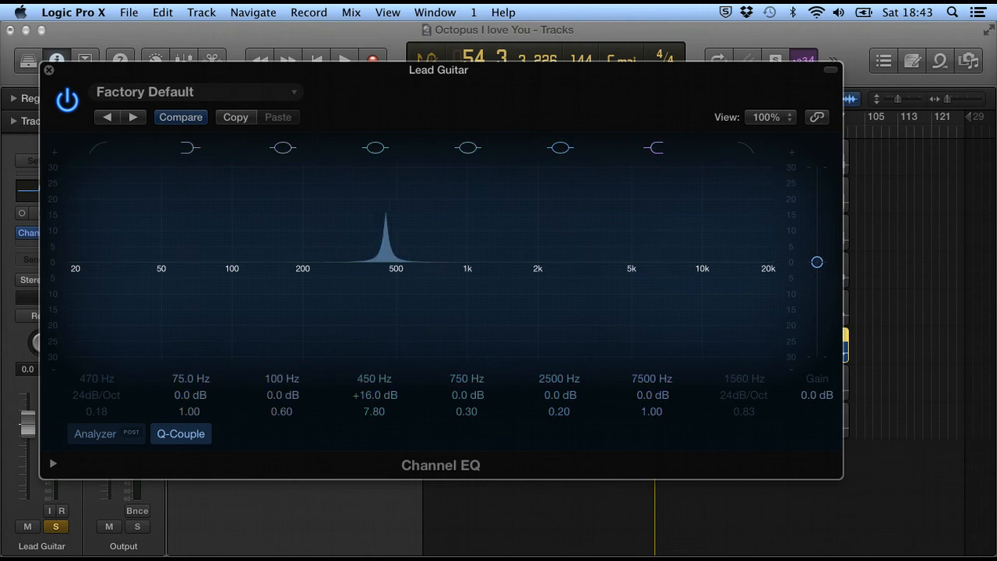